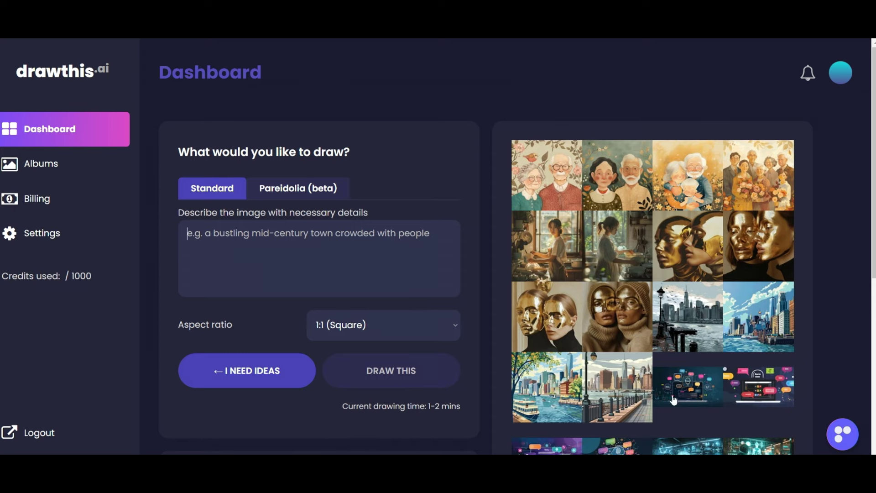
pyautogui.scroll(-2, 778, 289)
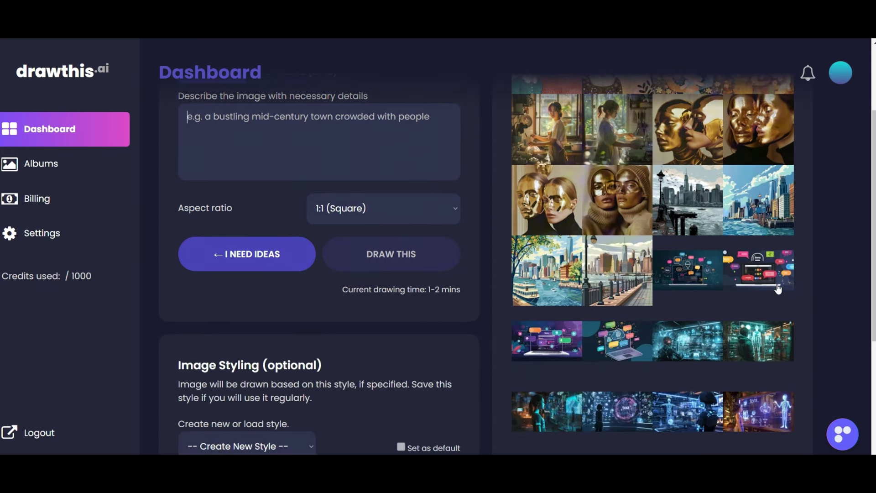
pyautogui.scroll(2, 778, 289)
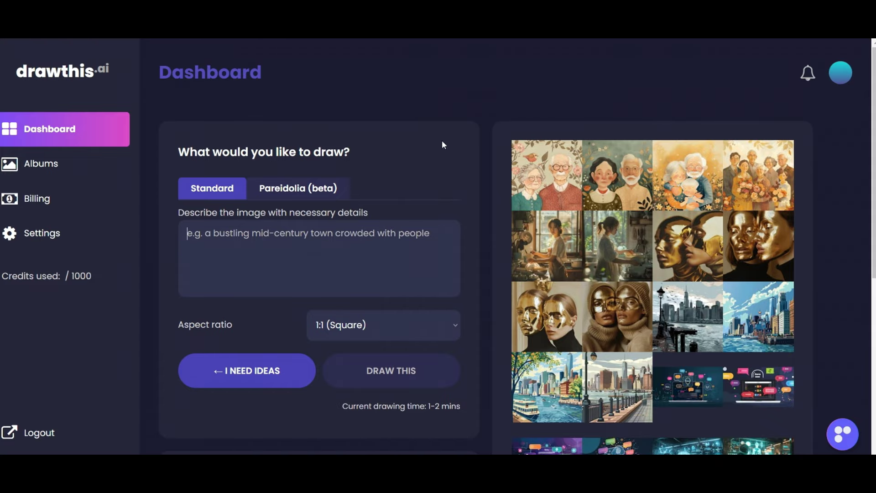
# - In Albums, select the first family portrait and the woman-in-kitchen image
pyautogui.click(42, 165)
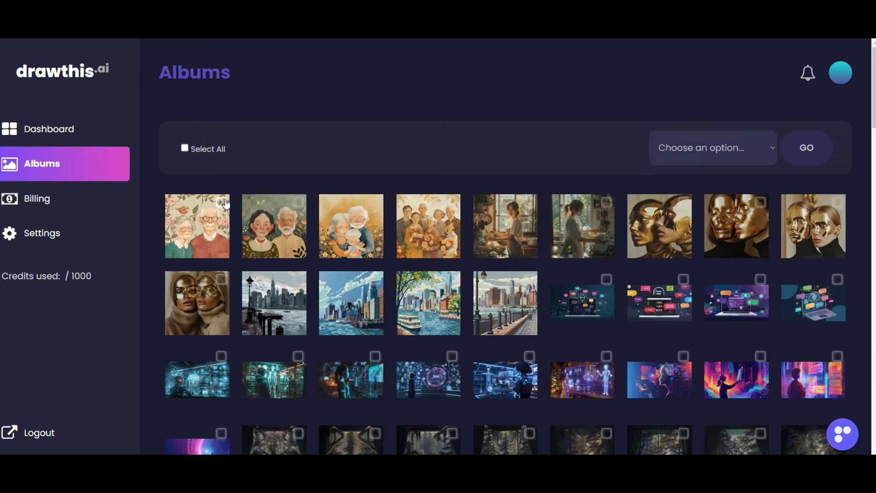
pyautogui.click(220, 202)
pyautogui.click(529, 202)
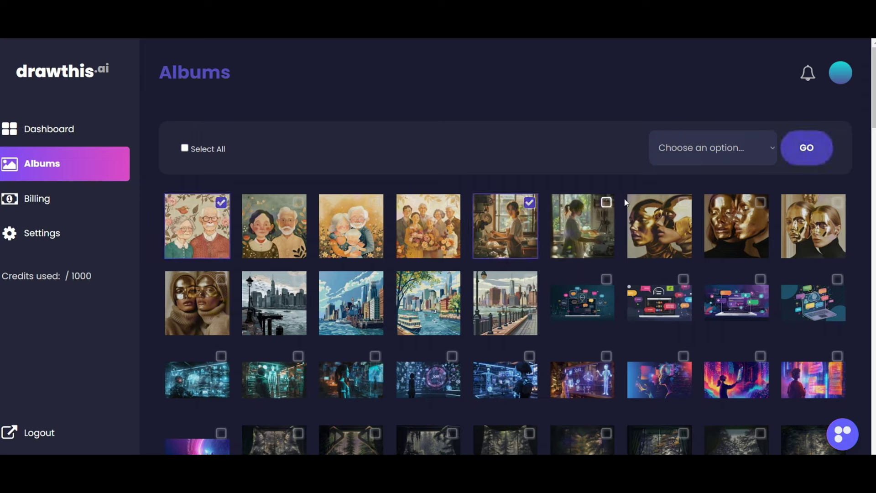
# - Open the bulk-action list, dismiss it without choosing, and go to Billing
pyautogui.click(744, 156)
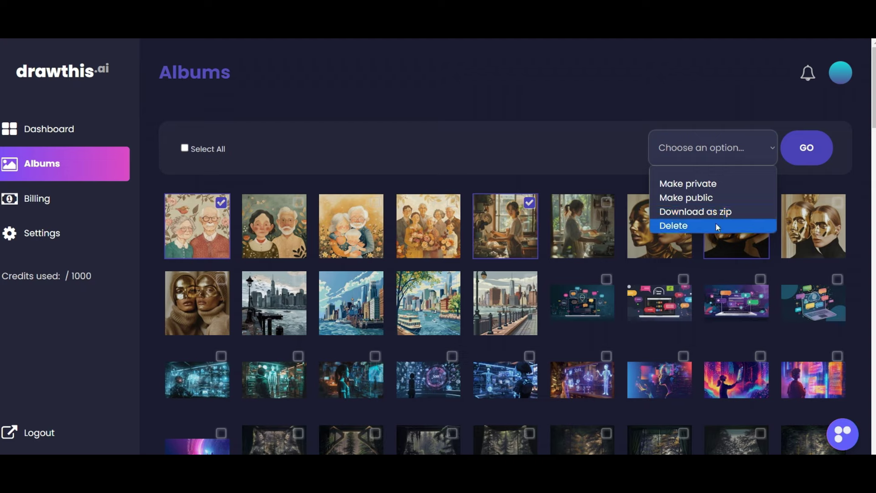
pyautogui.click(541, 157)
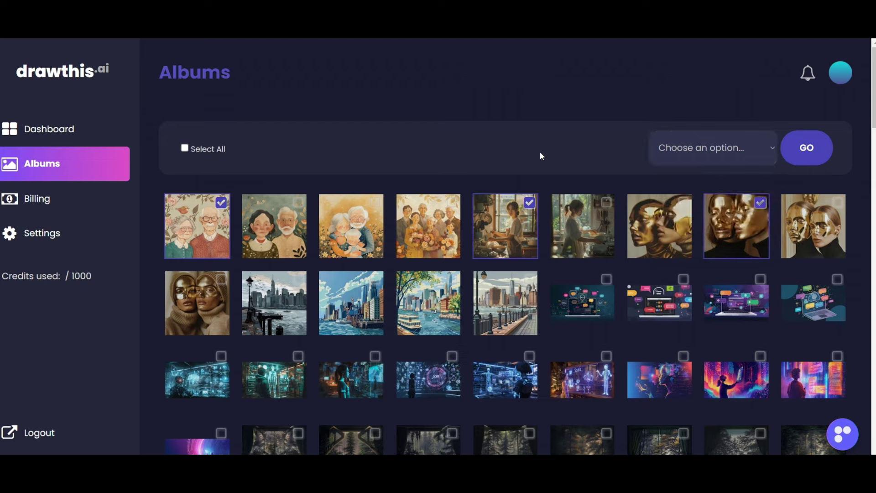
pyautogui.click(37, 197)
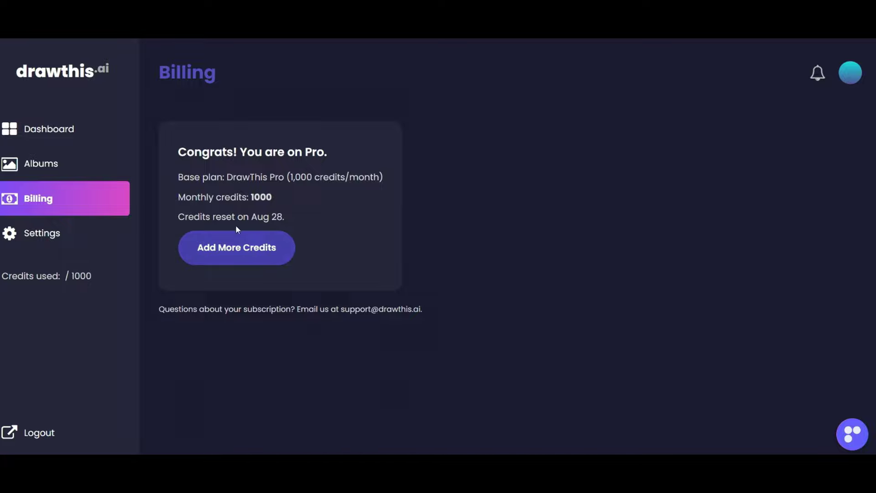
# - Review the Pro plan with 1,000 monthly credits, then go to Settings
pyautogui.click(38, 233)
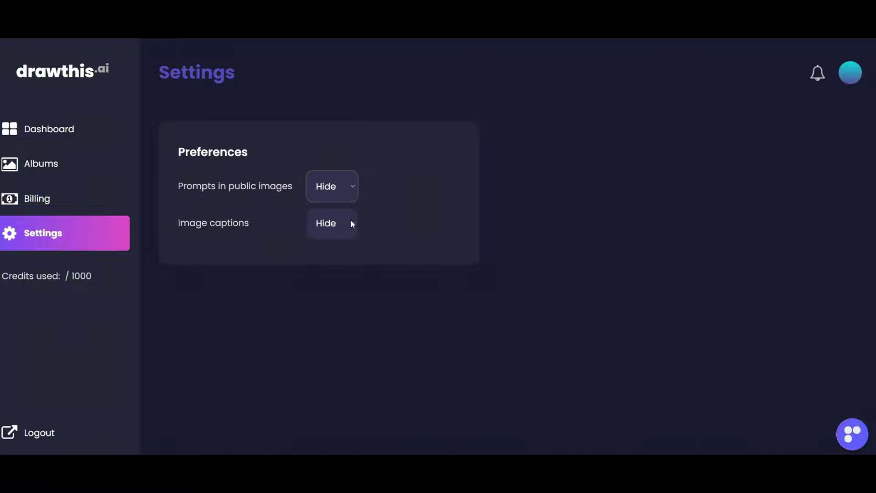
# - Change Image captions from Hide to Show and return to the Dashboard
pyautogui.click(350, 224)
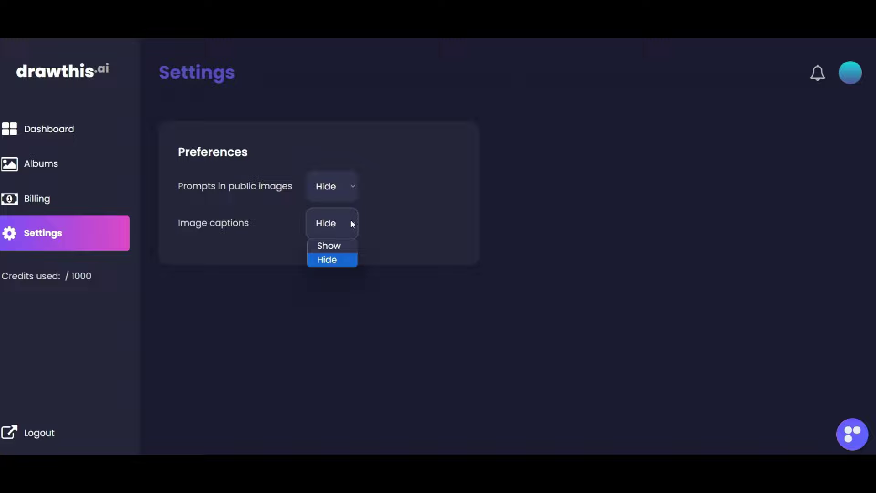
pyautogui.click(347, 247)
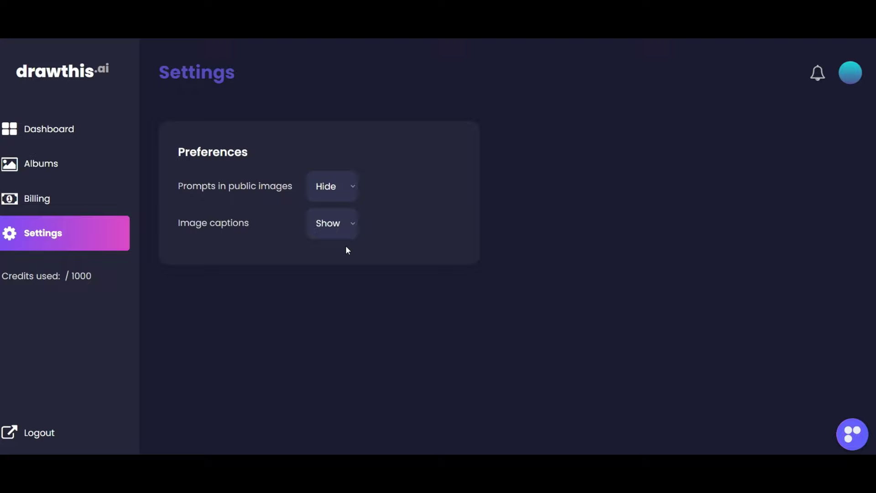
pyautogui.click(50, 132)
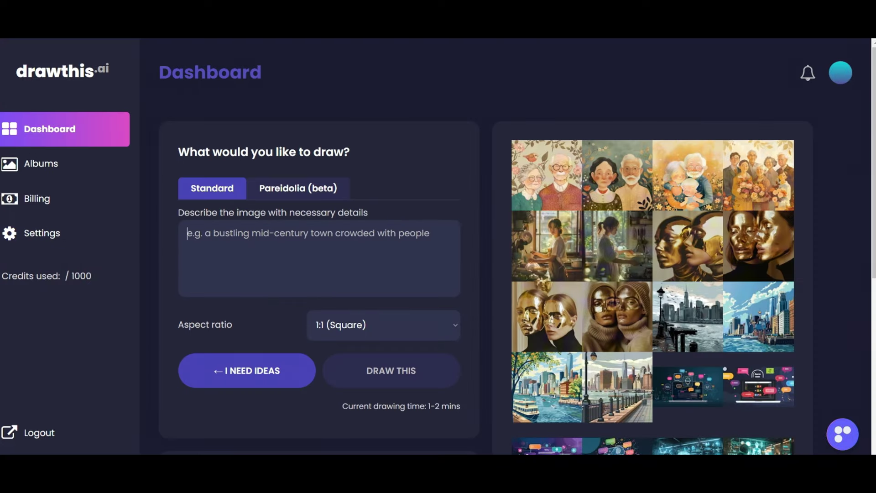
pyautogui.click(615, 174)
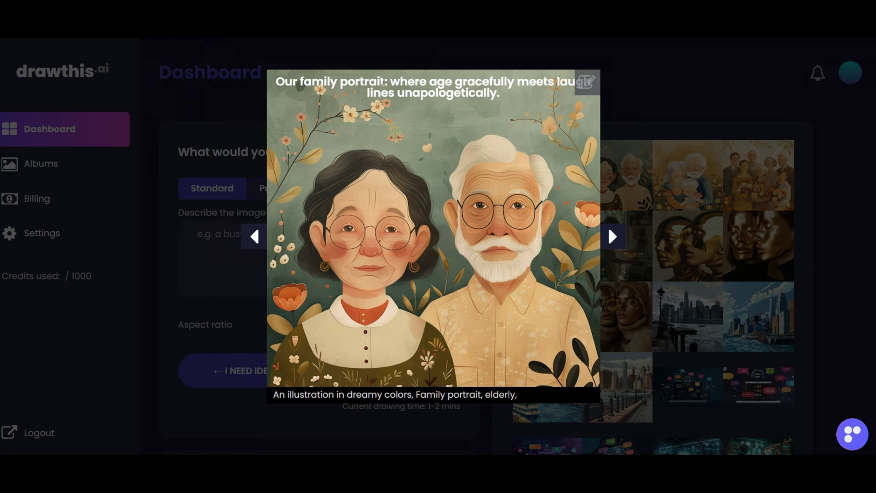
pyautogui.click(739, 93)
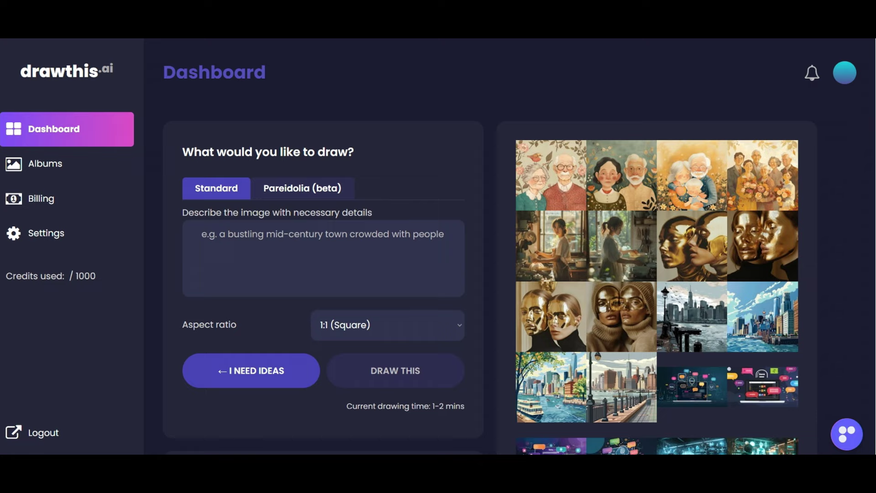
# - Draw a 1:1 square image of 'a rabbit in a field of yellow flowers'
pyautogui.click(373, 253)
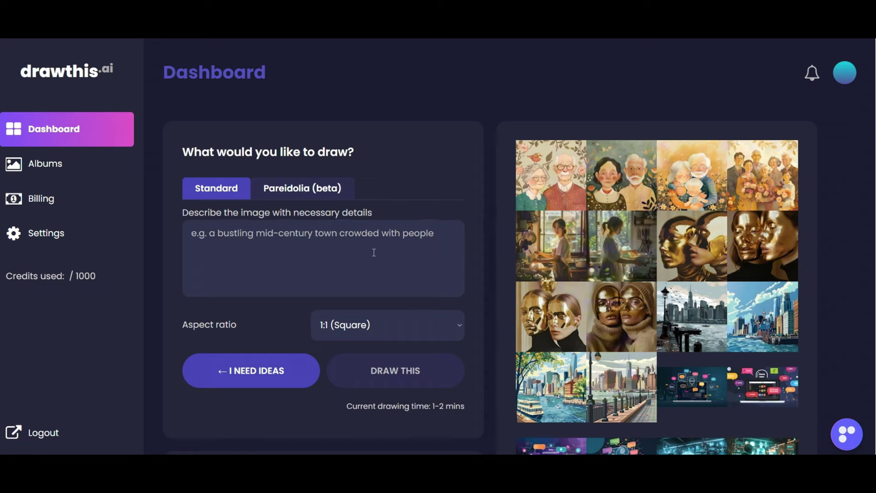
pyautogui.write('a rabbit i')
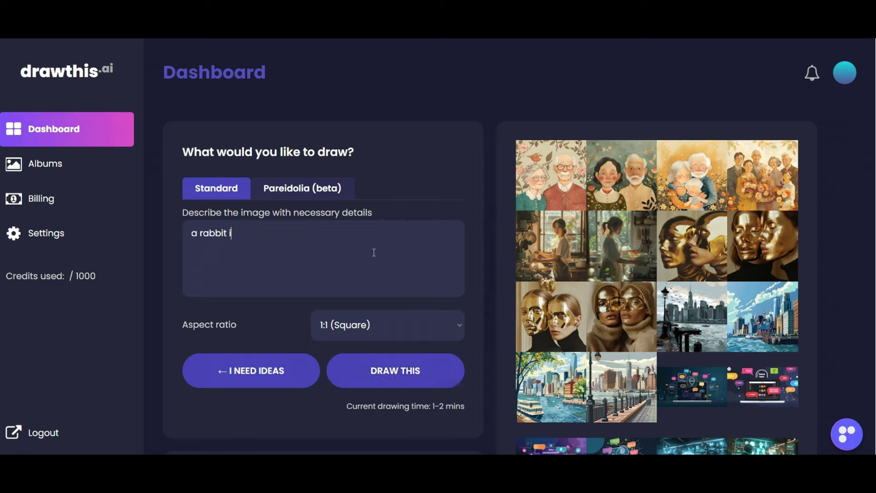
pyautogui.write('n a field of ')
pyautogui.write('yellow flowers')
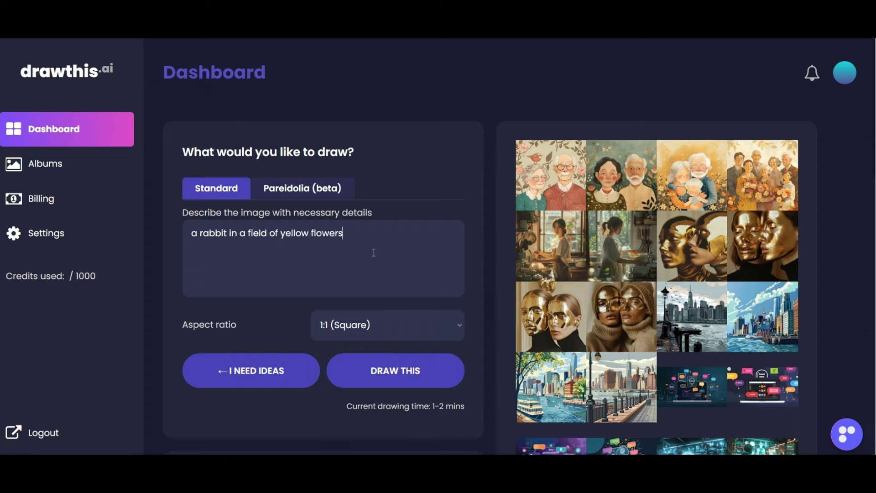
pyautogui.click(420, 322)
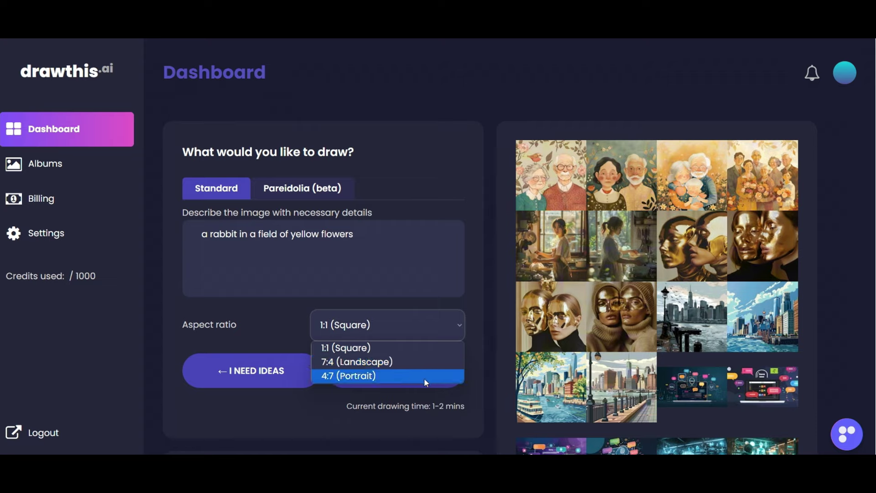
pyautogui.click(428, 351)
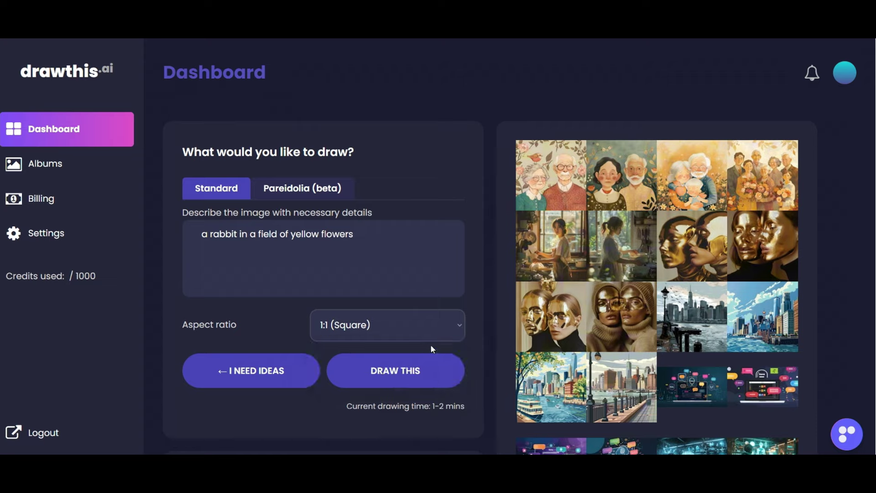
pyautogui.click(430, 372)
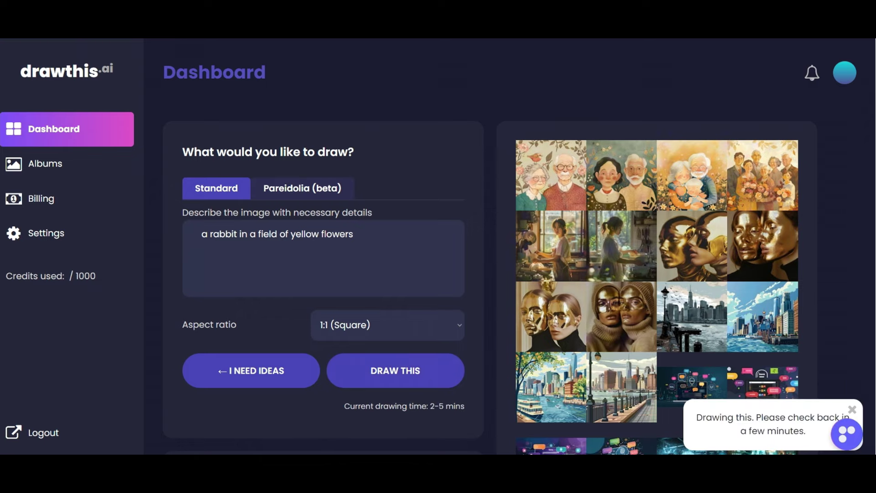
pyautogui.click(788, 184)
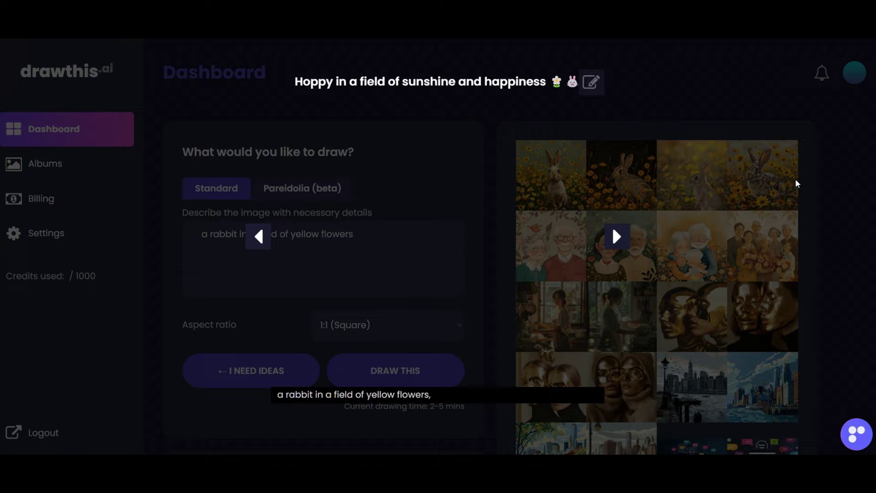
# - Step through the new rabbit-in-yellow-flowers images in the enlarged view
pyautogui.click(259, 235)
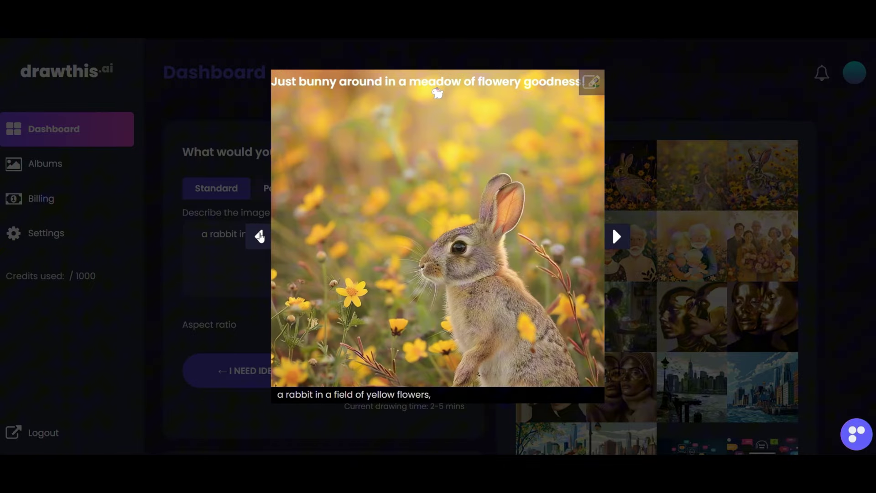
pyautogui.click(260, 235)
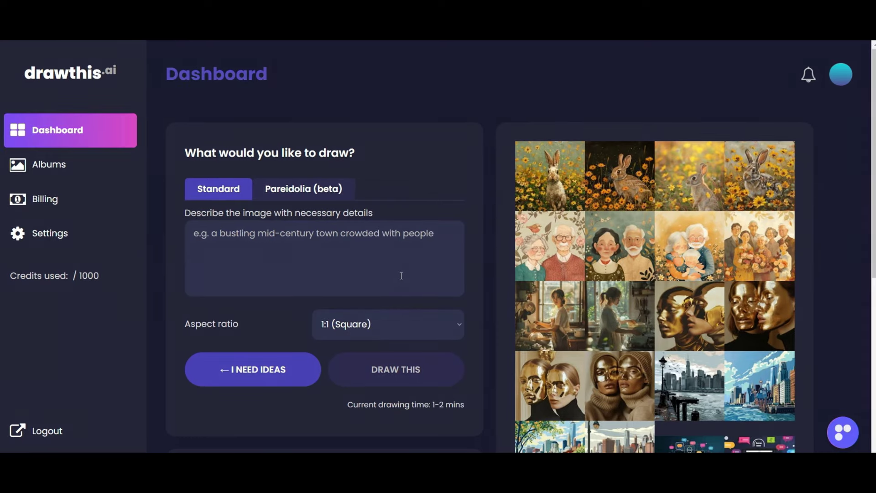
# - Generate rabbit prompt ideas and pick the playful brown-and-grey rabbit suggestion
pyautogui.click(254, 368)
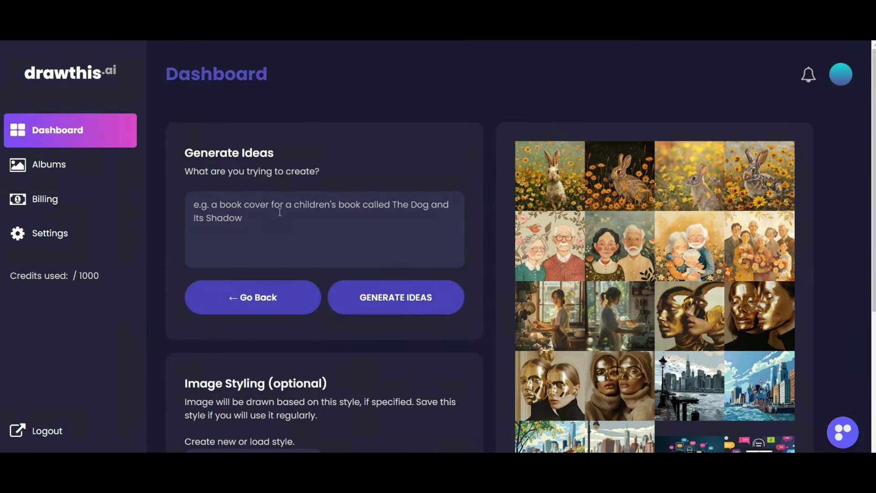
pyautogui.write('a rabbit in a field of yellow flowers')
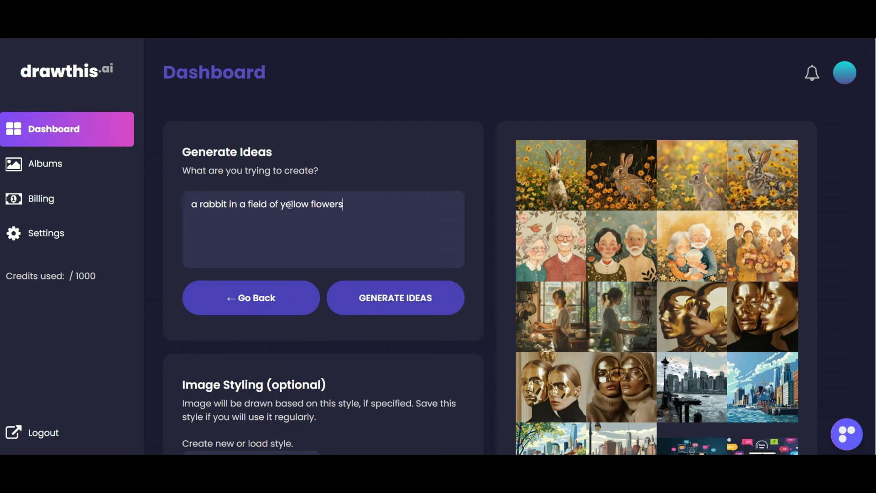
pyautogui.click(411, 302)
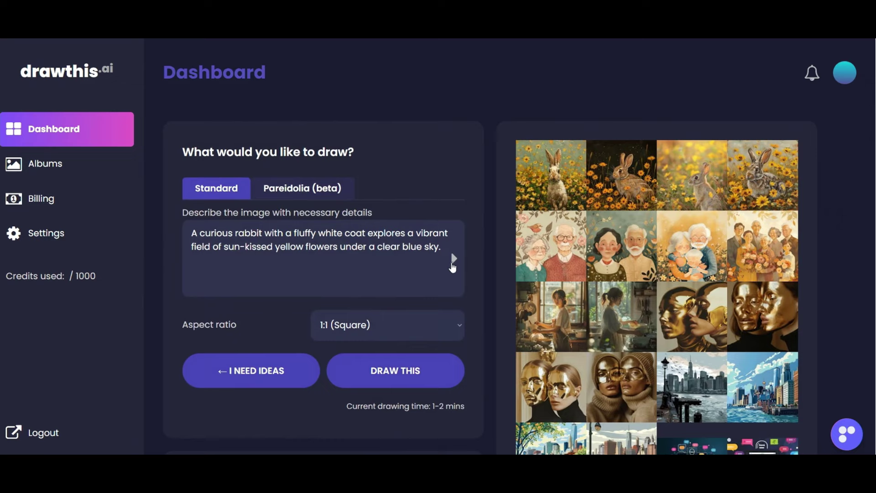
pyautogui.click(454, 258)
pyautogui.click(454, 260)
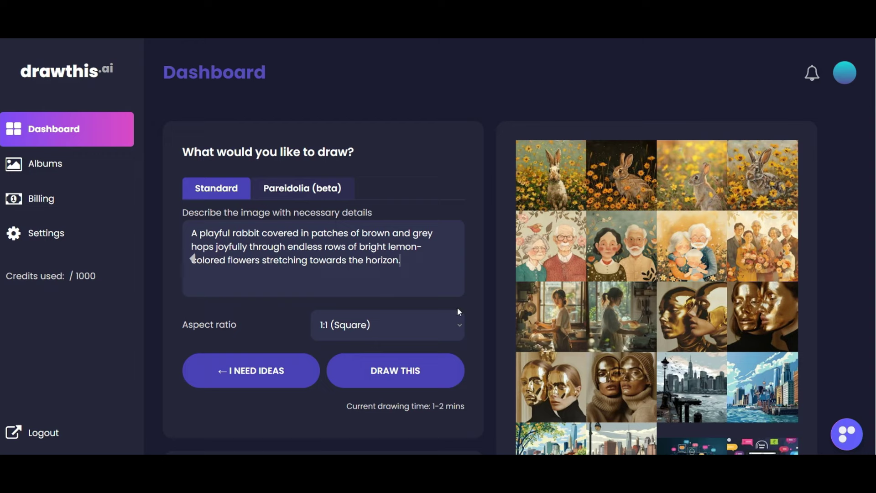
# - Draw the playful rabbit idea and page back through three enlarged results
pyautogui.click(412, 375)
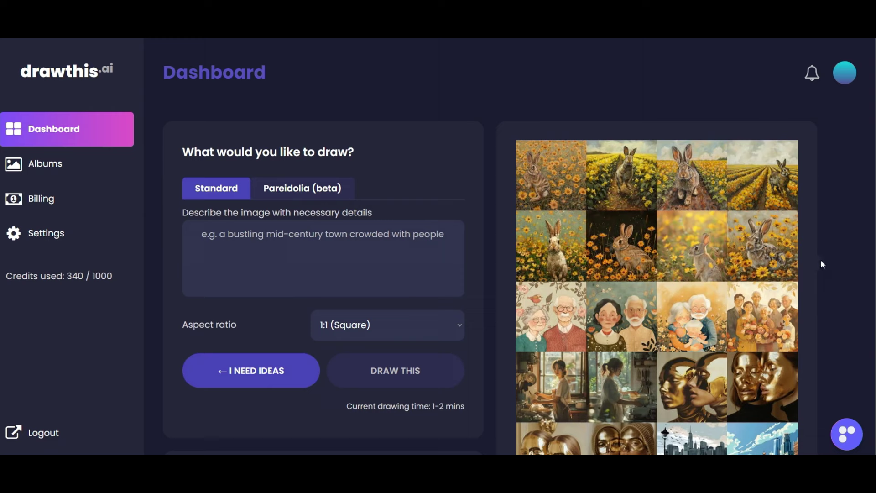
pyautogui.click(774, 168)
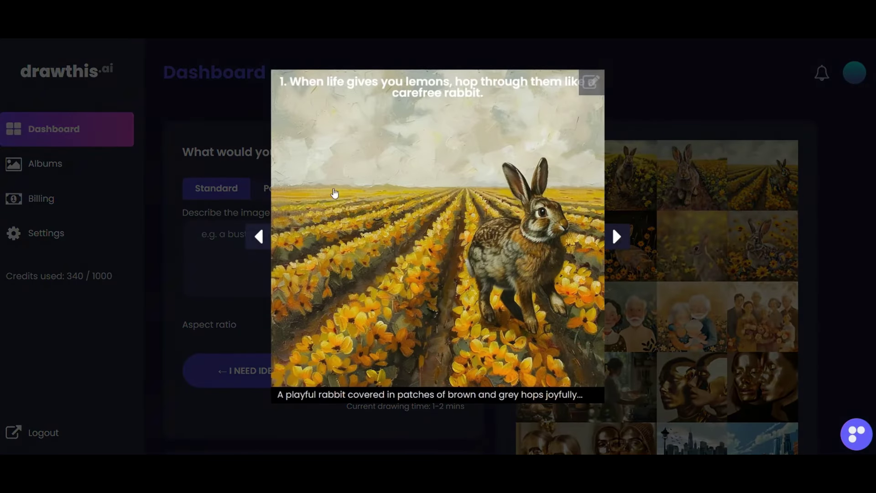
pyautogui.click(258, 237)
pyautogui.click(258, 237)
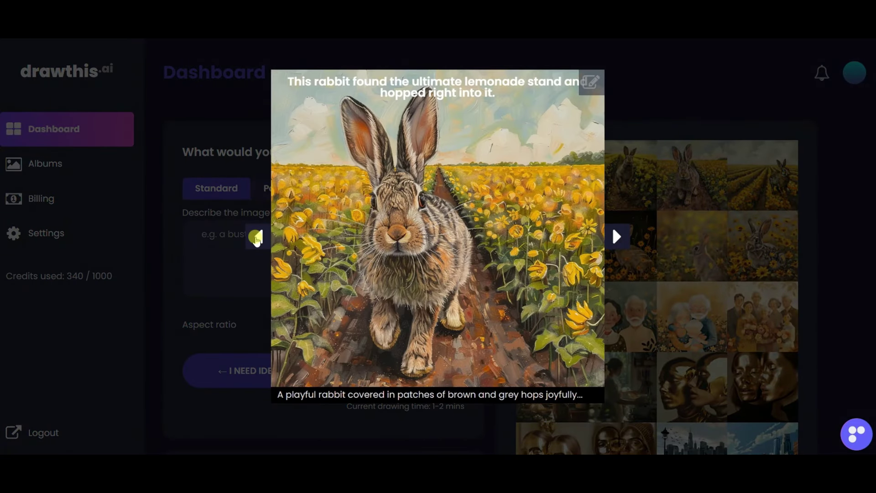
pyautogui.click(259, 237)
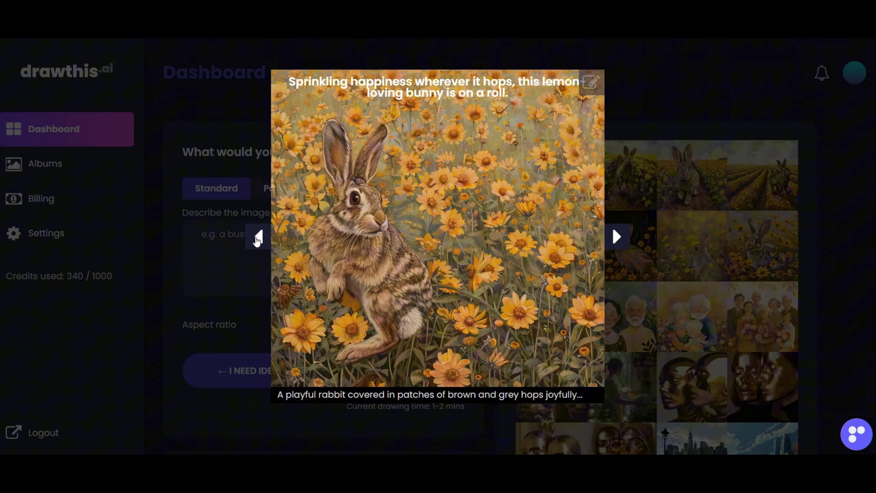
pyautogui.click(258, 335)
pyautogui.scroll(-1, 510, 288)
pyautogui.scroll(-2, 510, 289)
pyautogui.scroll(-2, 509, 293)
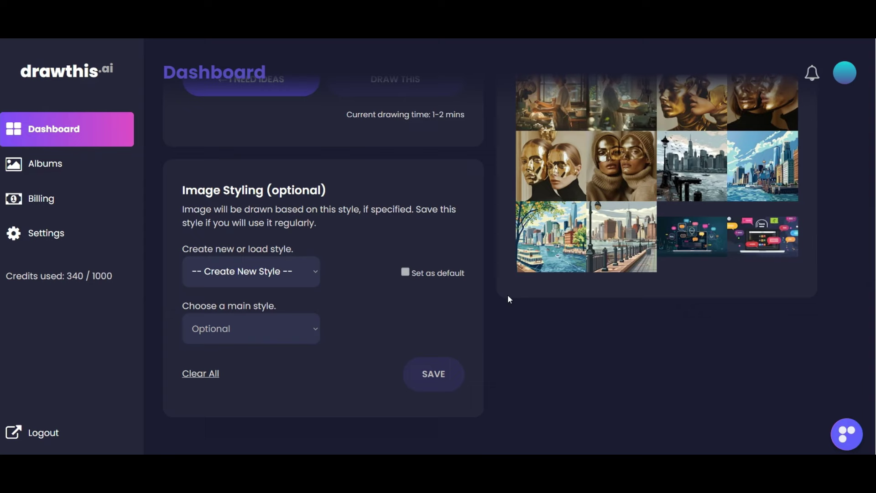
pyautogui.scroll(3, 507, 294)
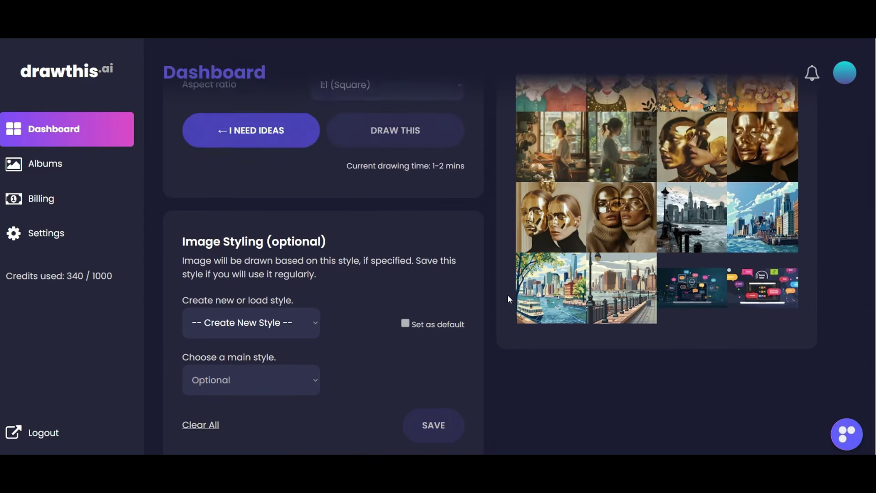
# - Enter 'a rabbit in a field of yellow flowers' as the image description
pyautogui.click(346, 150)
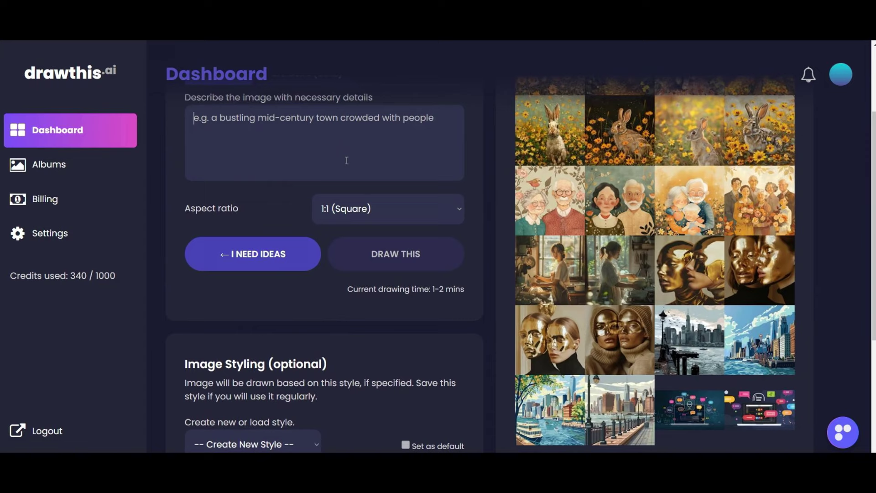
pyautogui.write('a rabbit in a field of yellow flowers')
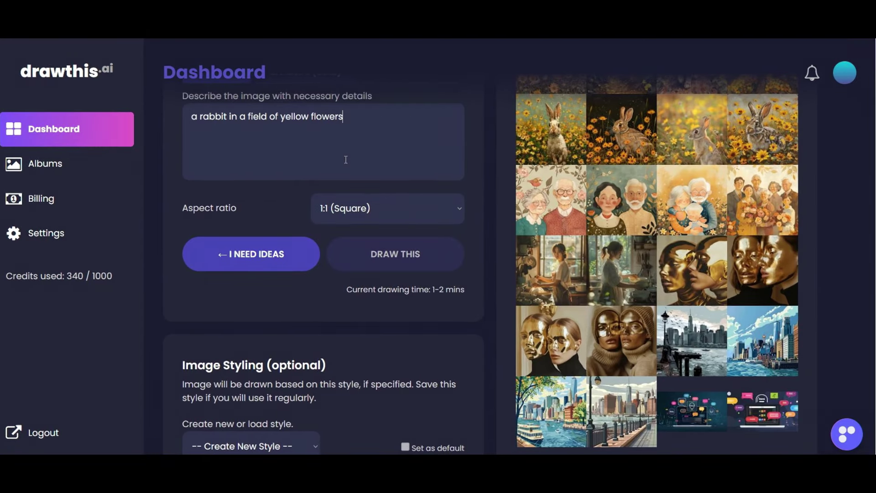
pyautogui.scroll(-3, 414, 359)
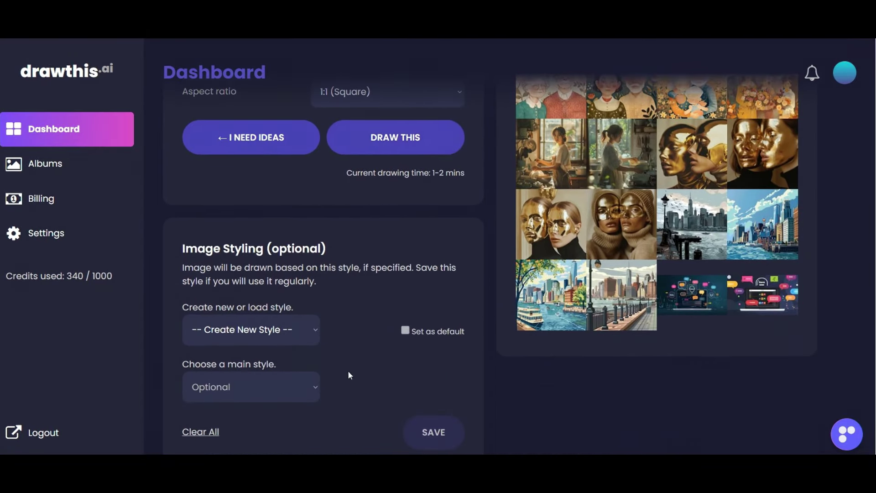
# - Choose Photography as the main style and Stock Image as the sub-style
pyautogui.click(290, 387)
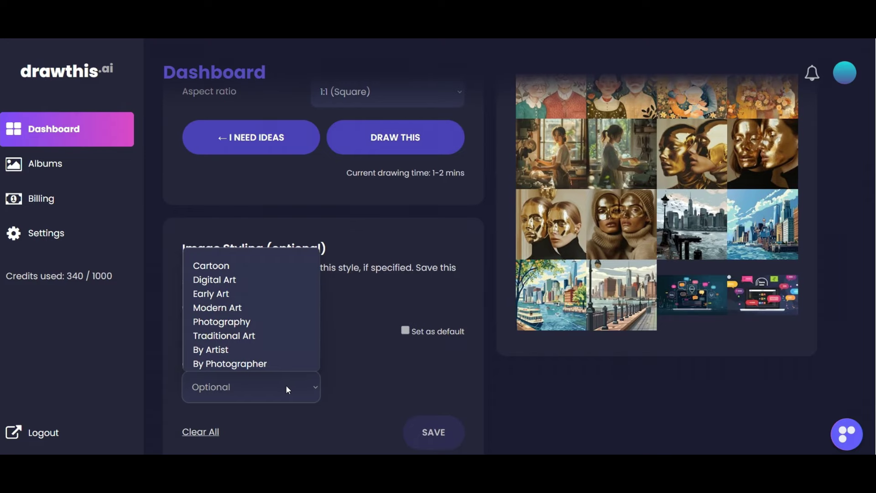
pyautogui.click(295, 322)
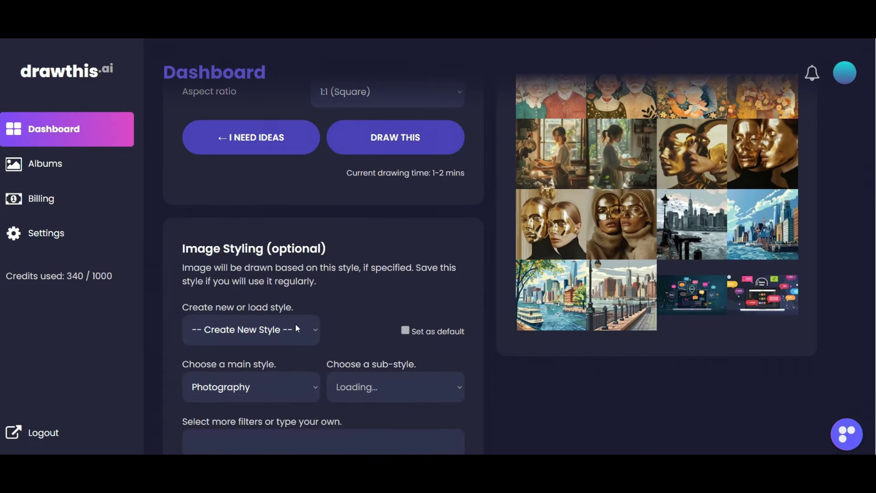
pyautogui.scroll(-2, 381, 305)
pyautogui.click(400, 330)
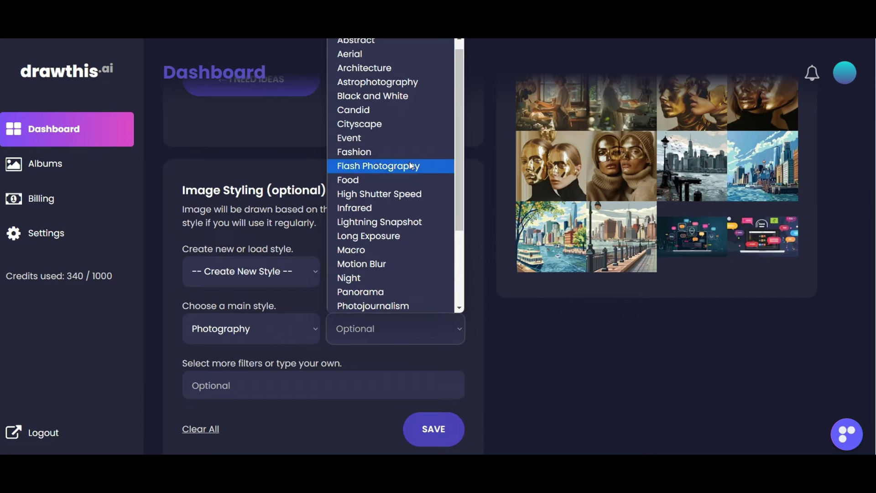
pyautogui.scroll(-2, 409, 175)
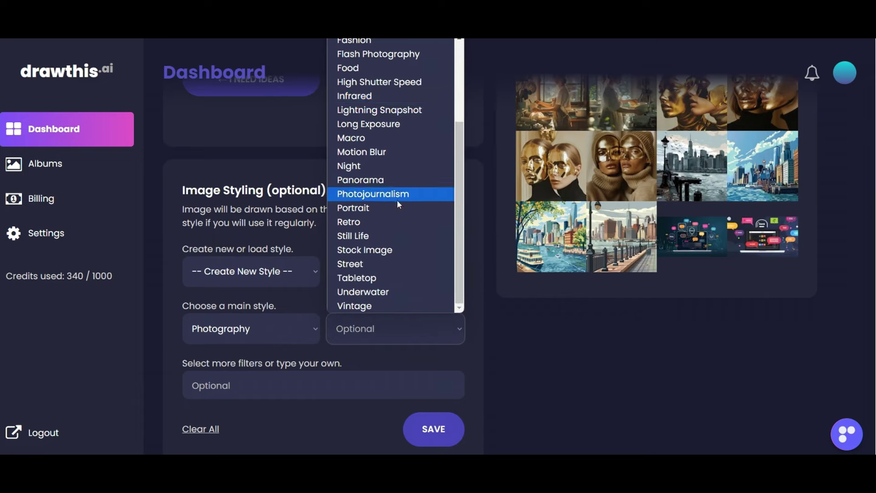
pyautogui.click(393, 250)
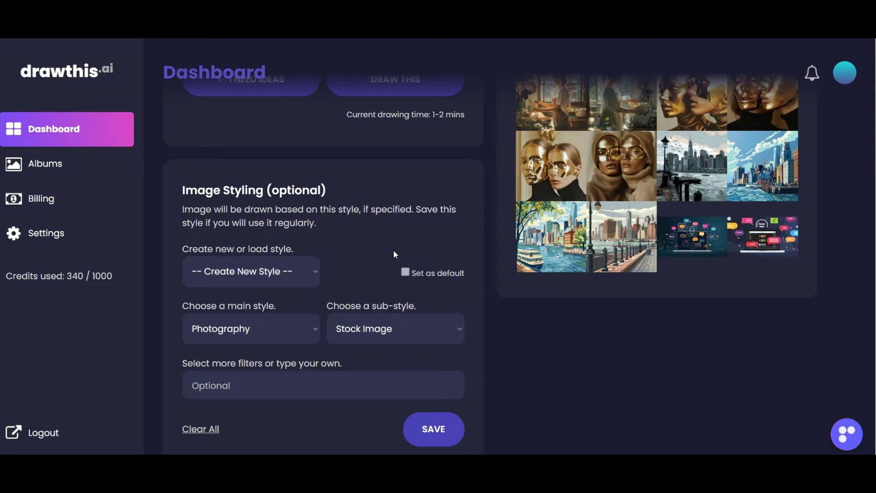
# - Save the Photography/Stock Image styling as 'photo' and set it as default
pyautogui.click(419, 431)
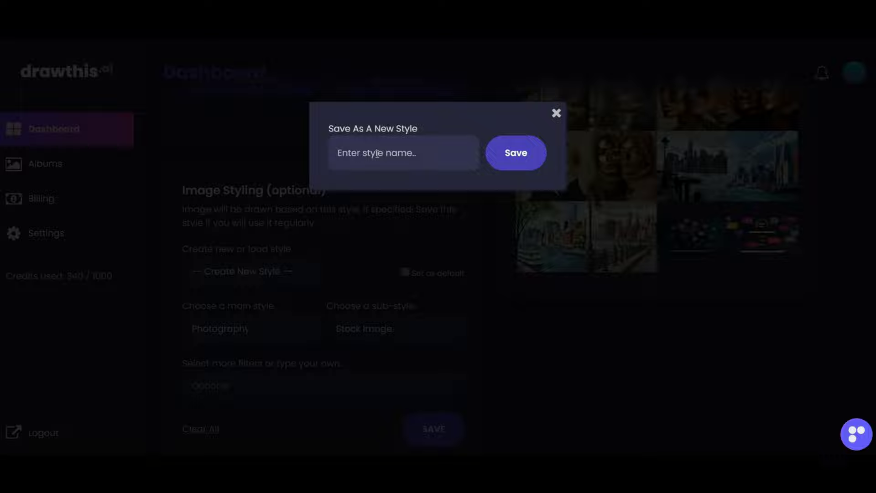
pyautogui.write('pho')
pyautogui.write('to')
pyautogui.click(513, 155)
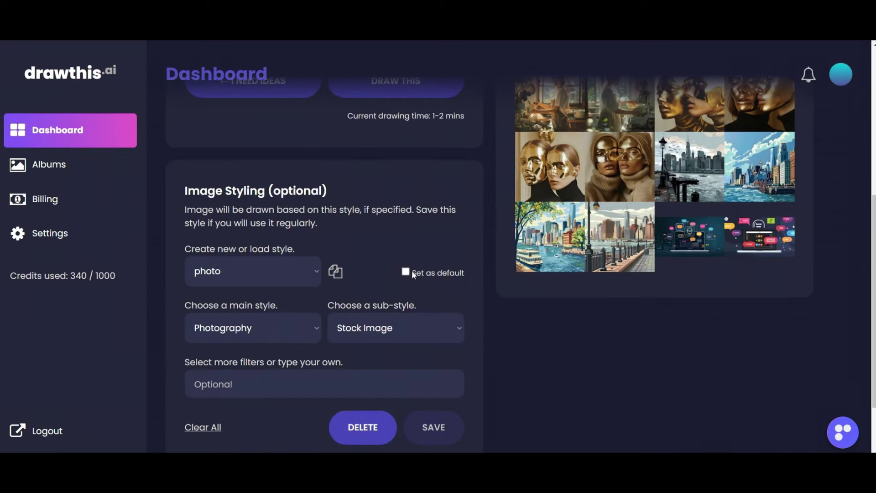
pyautogui.click(406, 272)
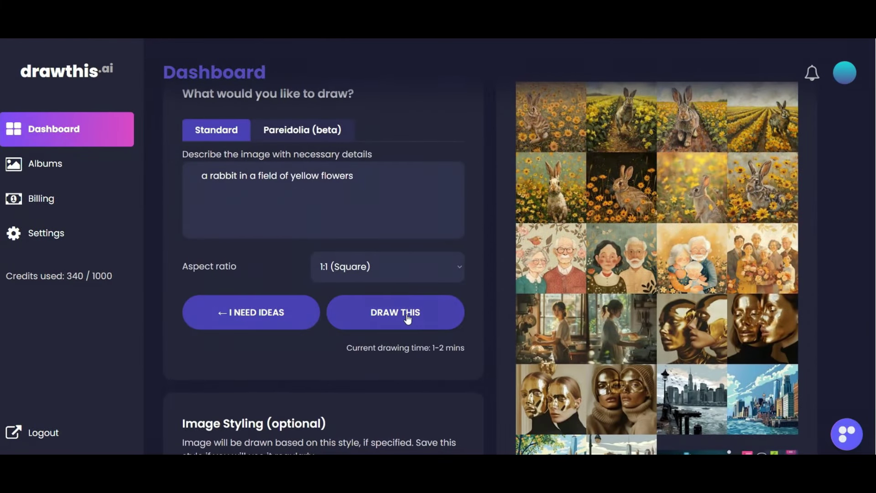
# - Generate photo-style images from the rabbit-in-yellow-flowers description
pyautogui.click(408, 319)
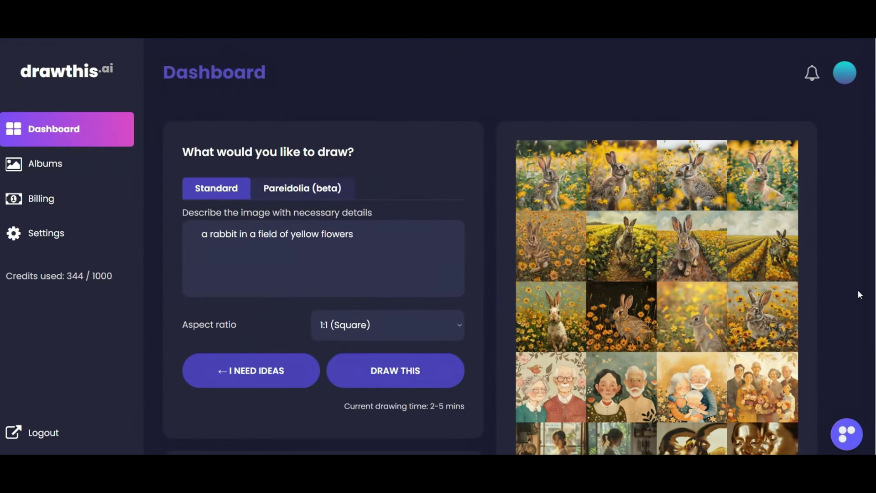
# - Open the first new rabbit photo enlarged and browse back through the other rabbit images
pyautogui.click(759, 184)
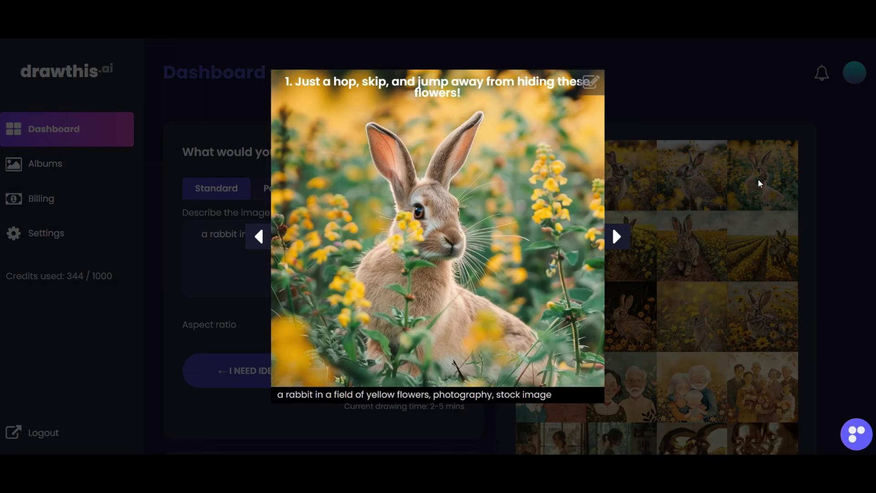
pyautogui.click(252, 245)
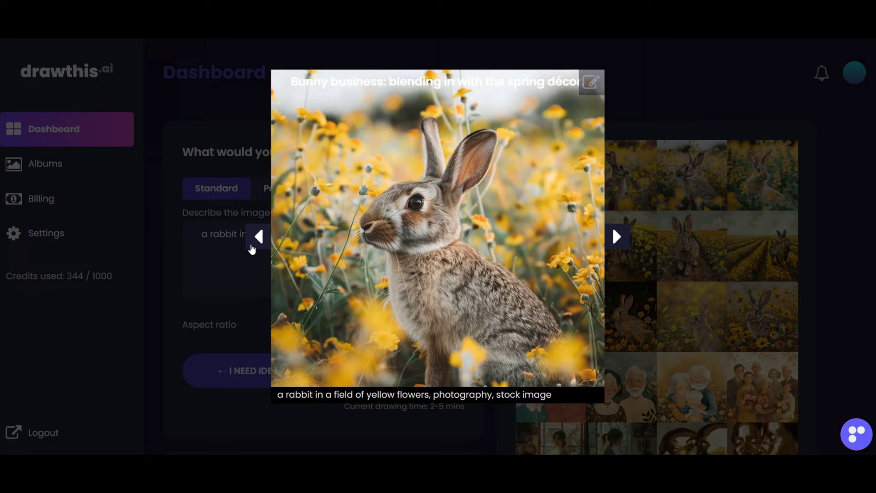
pyautogui.click(252, 247)
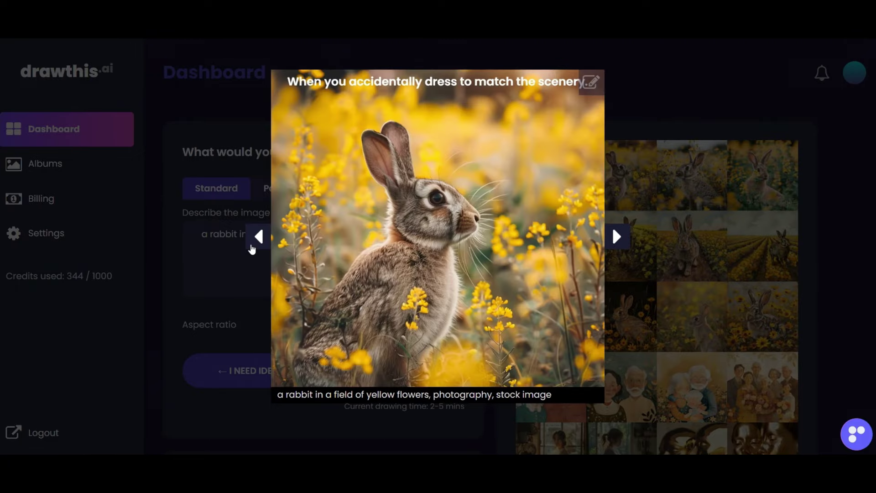
pyautogui.click(252, 248)
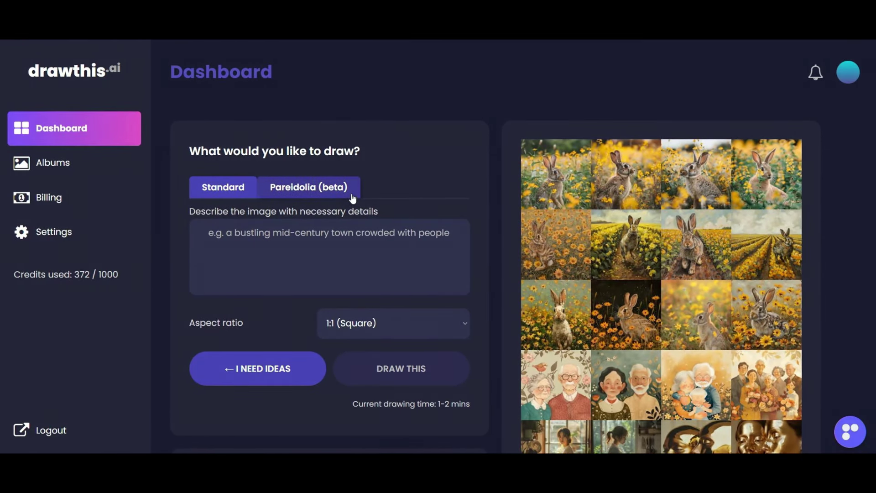
# - Generate Pareidolia (beta) images of a snowy mountain landscape hiding 'polar bear face, side view'
pyautogui.click(353, 197)
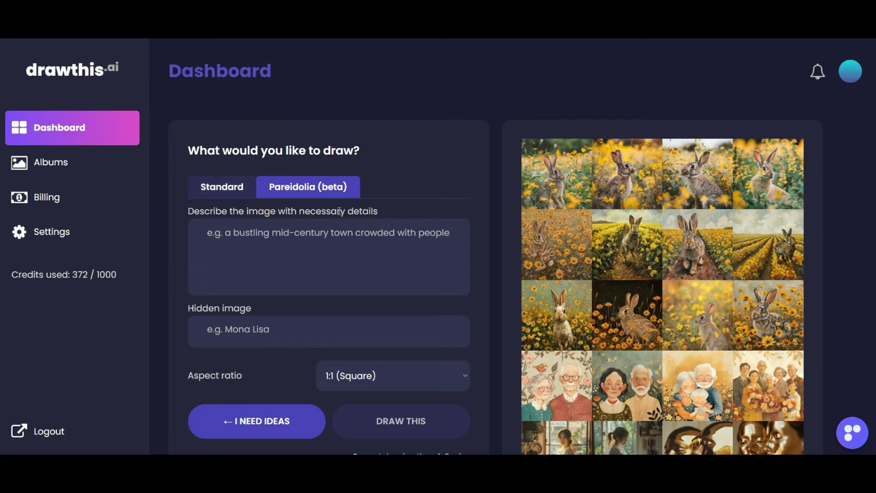
pyautogui.click(328, 236)
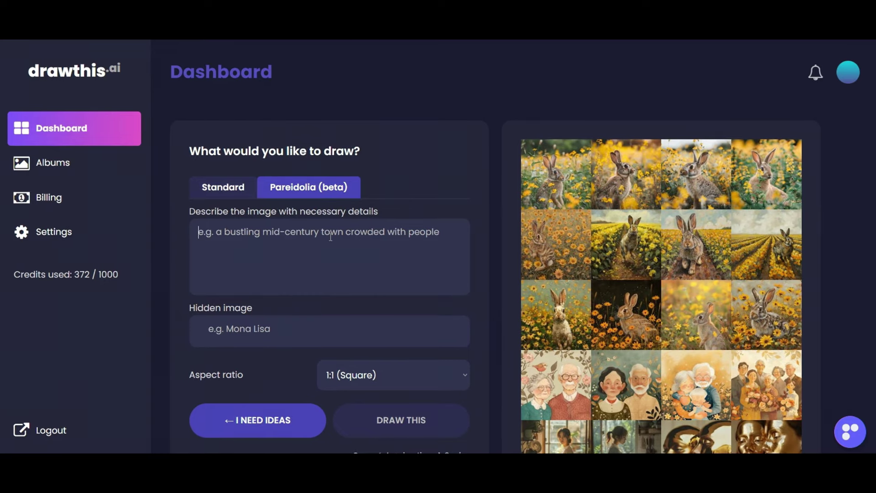
pyautogui.write('landscape view')
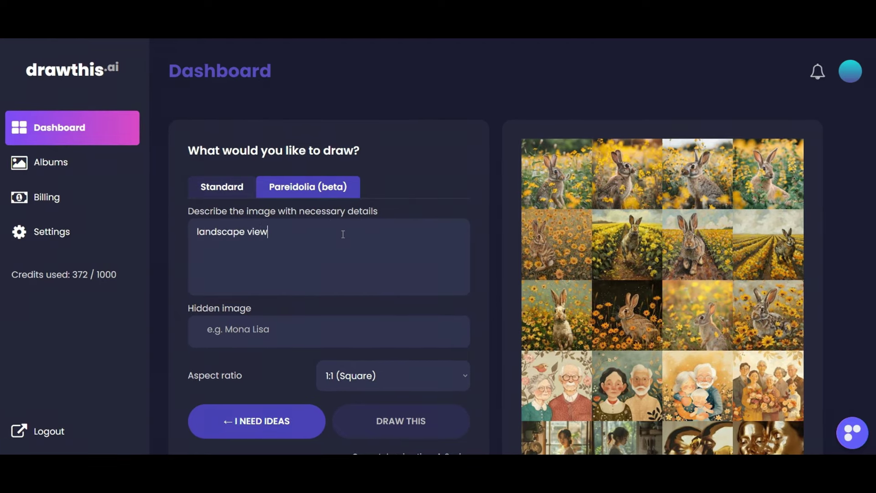
pyautogui.write(' of a mountain of snow, wh')
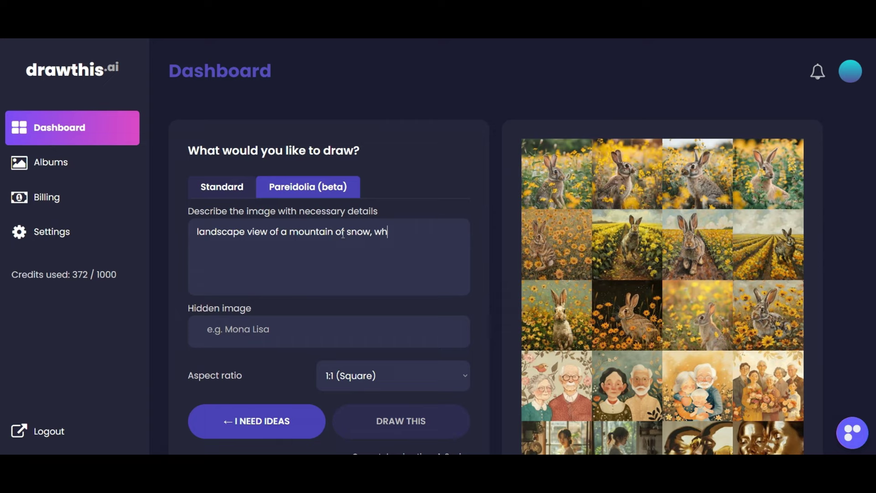
pyautogui.write('ite background')
pyautogui.click(290, 334)
pyautogui.write('po')
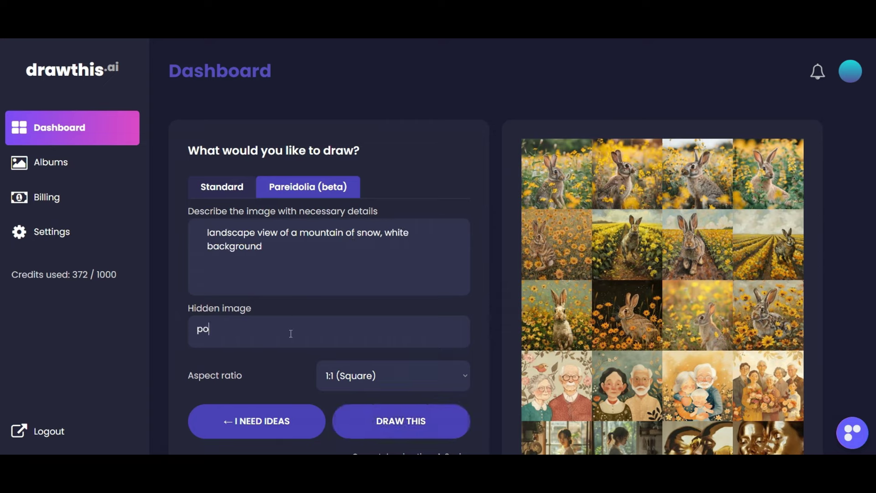
pyautogui.write('lar bear face, side v')
pyautogui.write('iew')
pyautogui.click(375, 431)
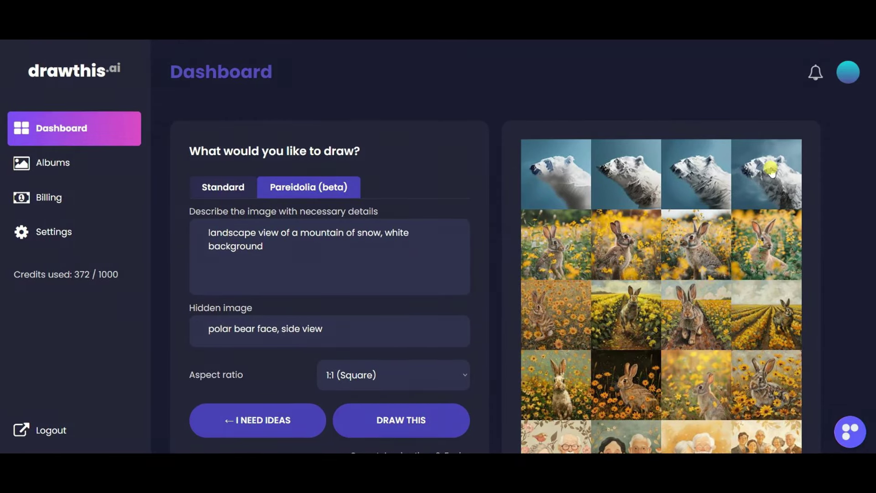
pyautogui.click(771, 169)
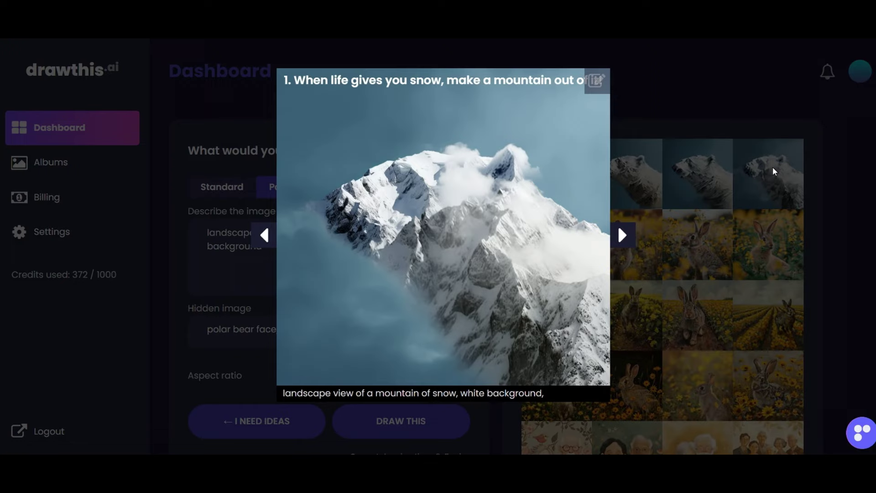
pyautogui.click(265, 237)
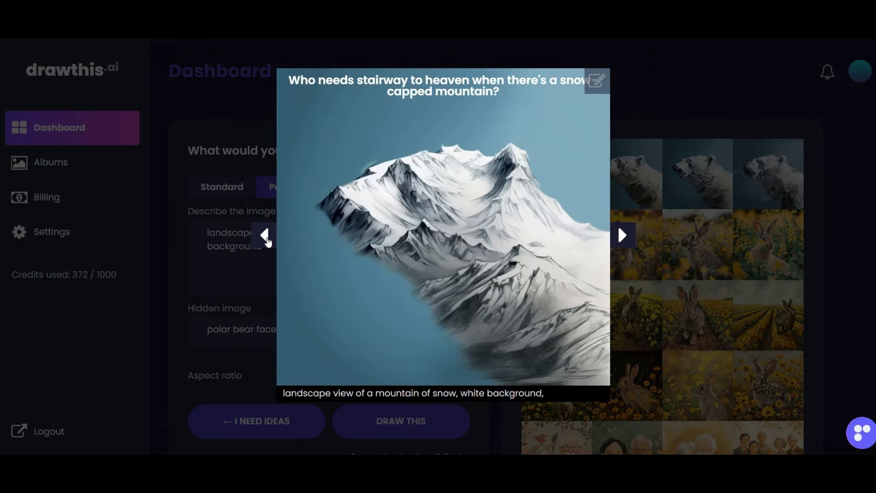
pyautogui.click(266, 237)
pyautogui.click(266, 237)
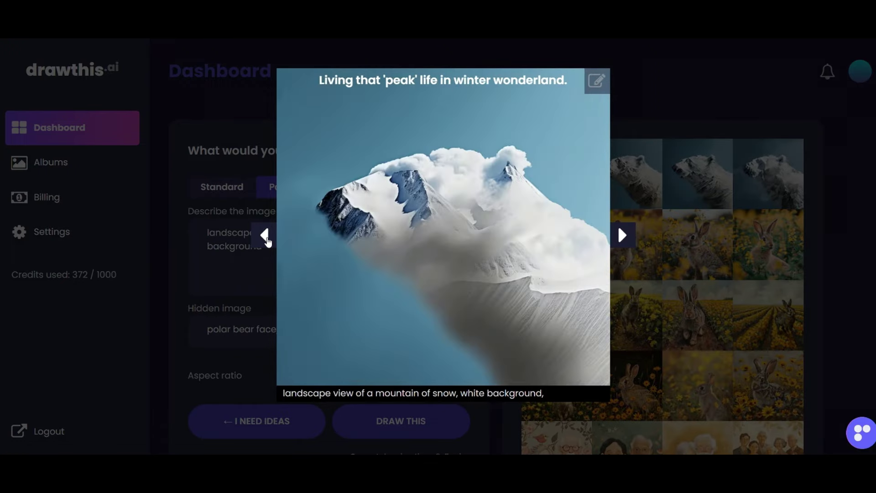
pyautogui.click(266, 237)
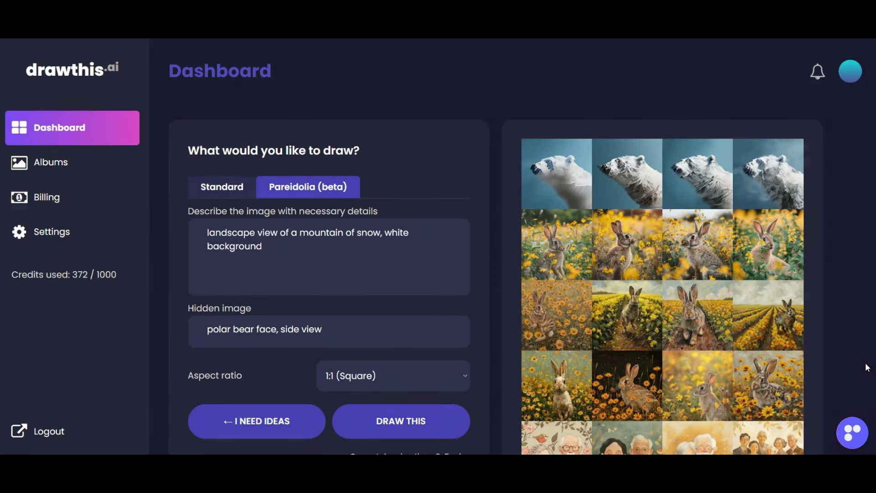
pyautogui.click(868, 367)
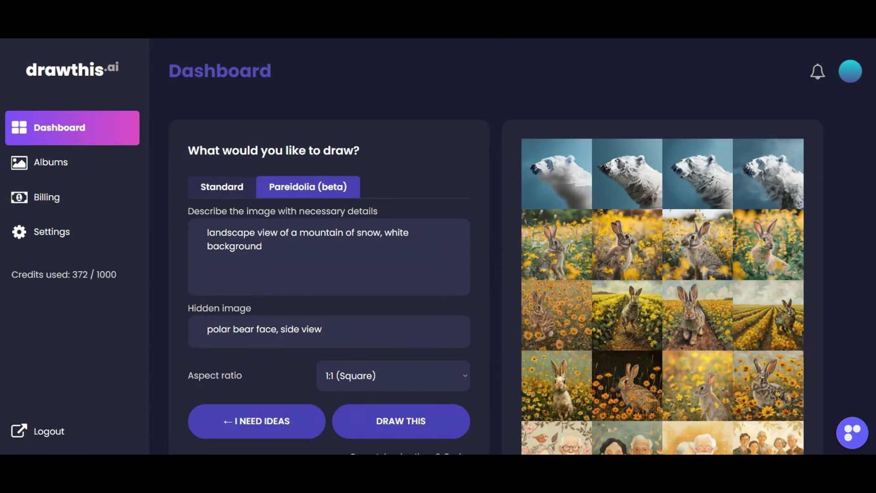